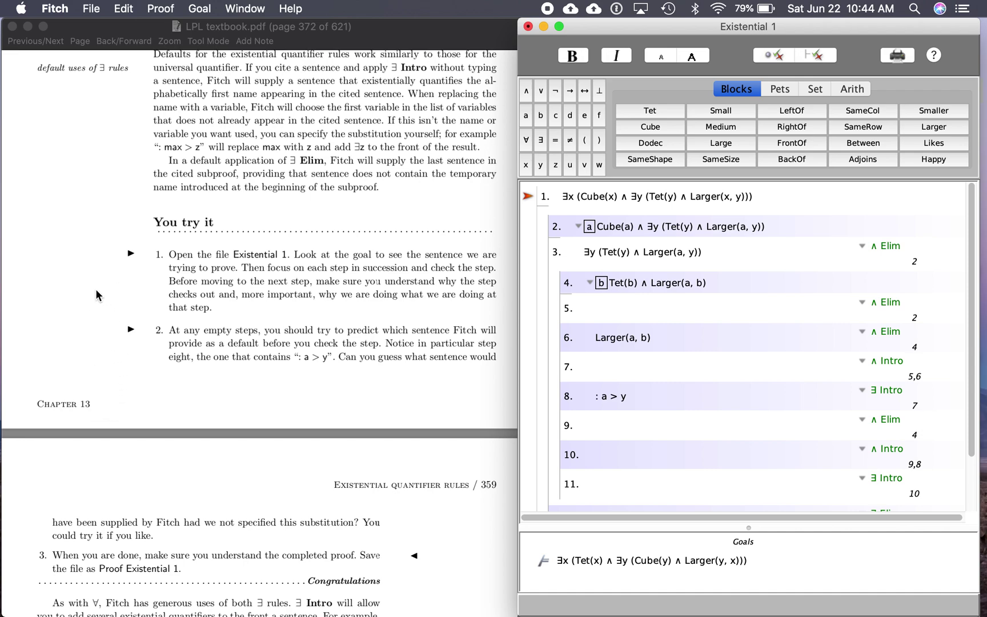
Scroll through the Existential 1 proof to review its premises and goal
{"action": "scroll", "coordinate": [111, 224], "scroll_direction": "up", "scroll_amount": 5}
{"action": "scroll", "coordinate": [111, 224], "scroll_direction": "up", "scroll_amount": 12}
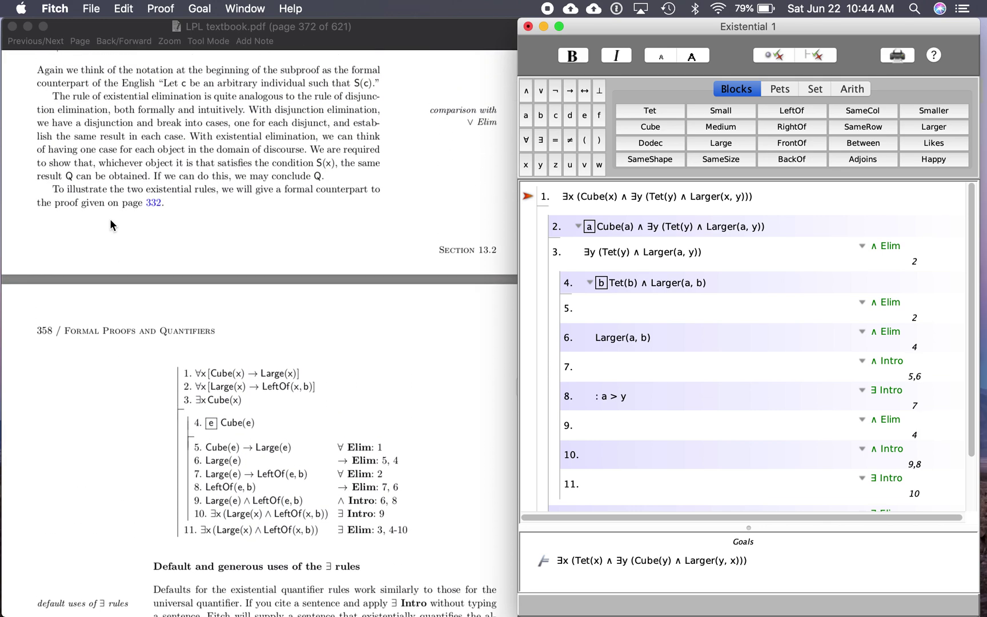
{"action": "scroll", "coordinate": [110, 218], "scroll_direction": "down", "scroll_amount": 6}
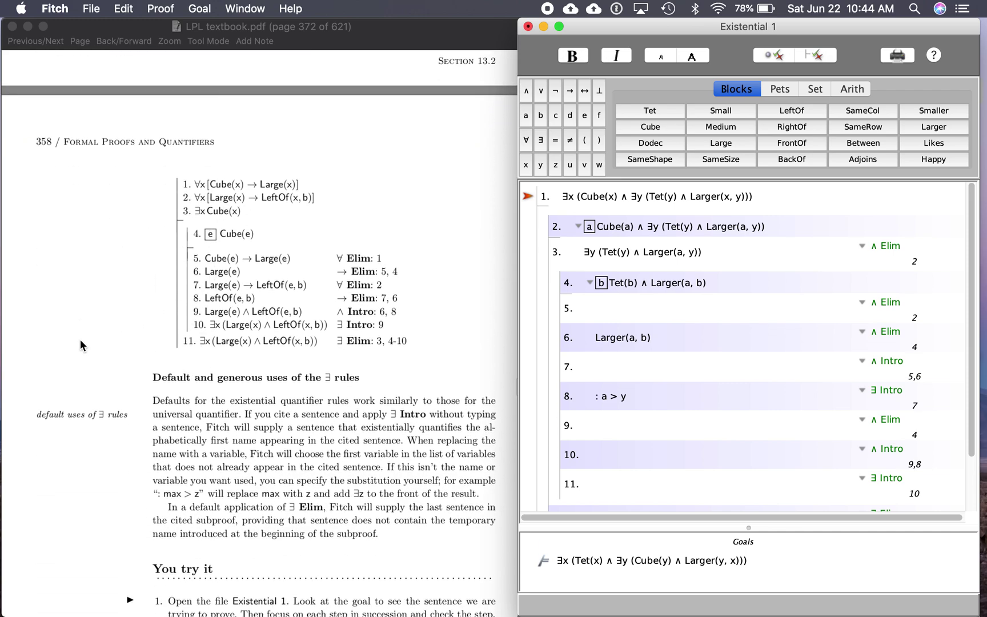
{"action": "scroll", "coordinate": [80, 349], "scroll_direction": "down", "scroll_amount": 5}
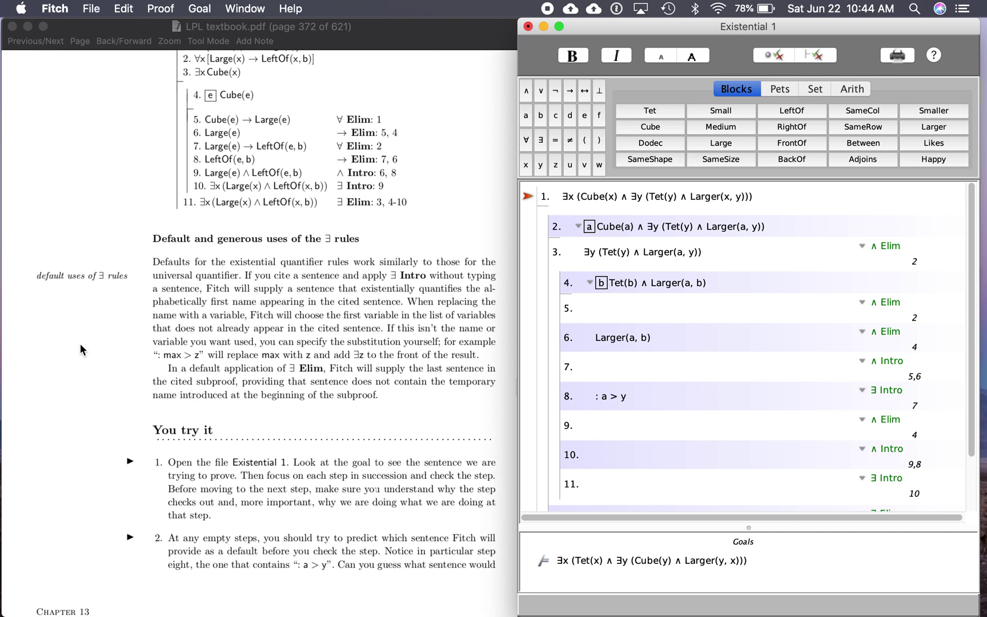
{"action": "scroll", "coordinate": [80, 344], "scroll_direction": "down", "scroll_amount": 3}
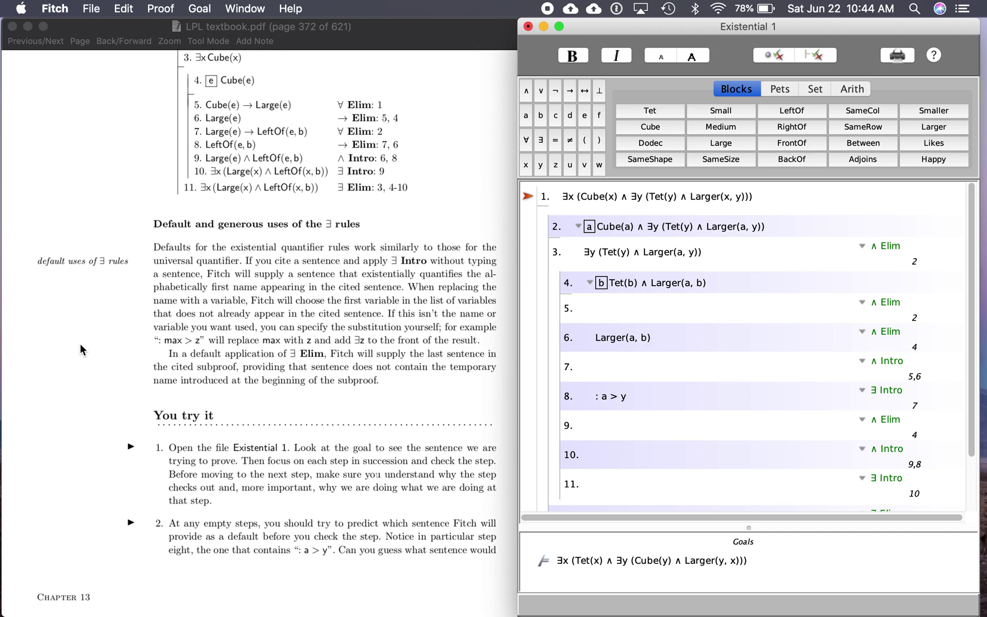
{"action": "scroll", "coordinate": [80, 343], "scroll_direction": "down", "scroll_amount": 1}
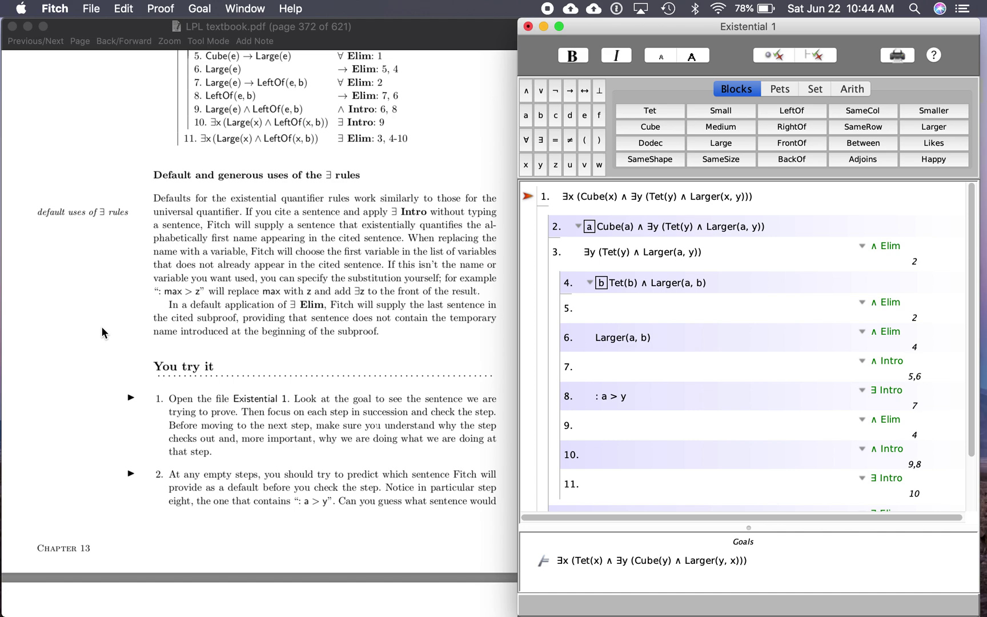
{"action": "scroll", "coordinate": [102, 328], "scroll_direction": "down", "scroll_amount": 8}
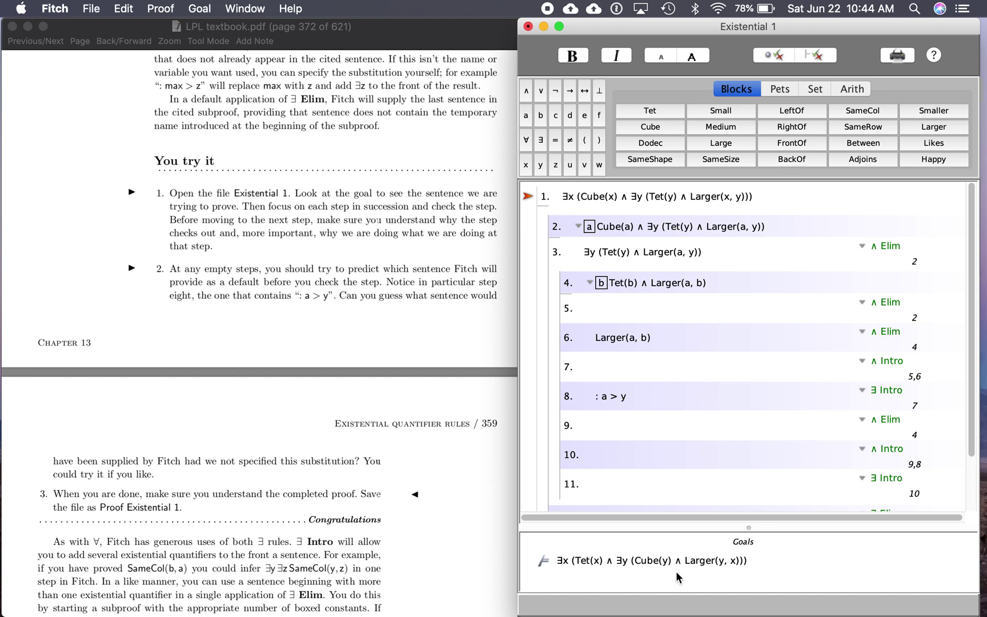
{"action": "scroll", "coordinate": [556, 309], "scroll_direction": "down", "scroll_amount": 2}
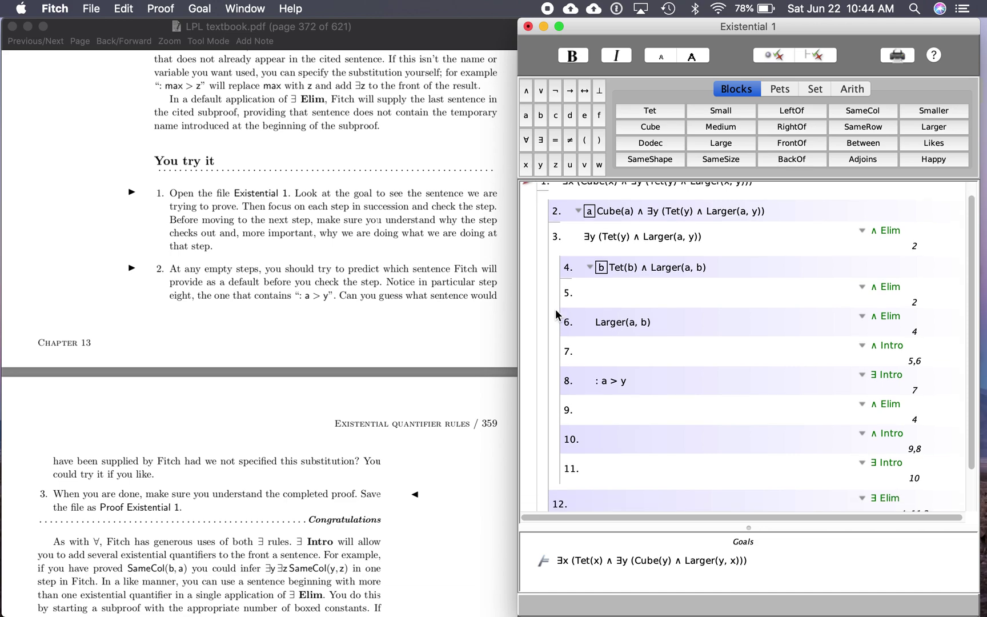
{"action": "scroll", "coordinate": [556, 309], "scroll_direction": "up", "scroll_amount": 2}
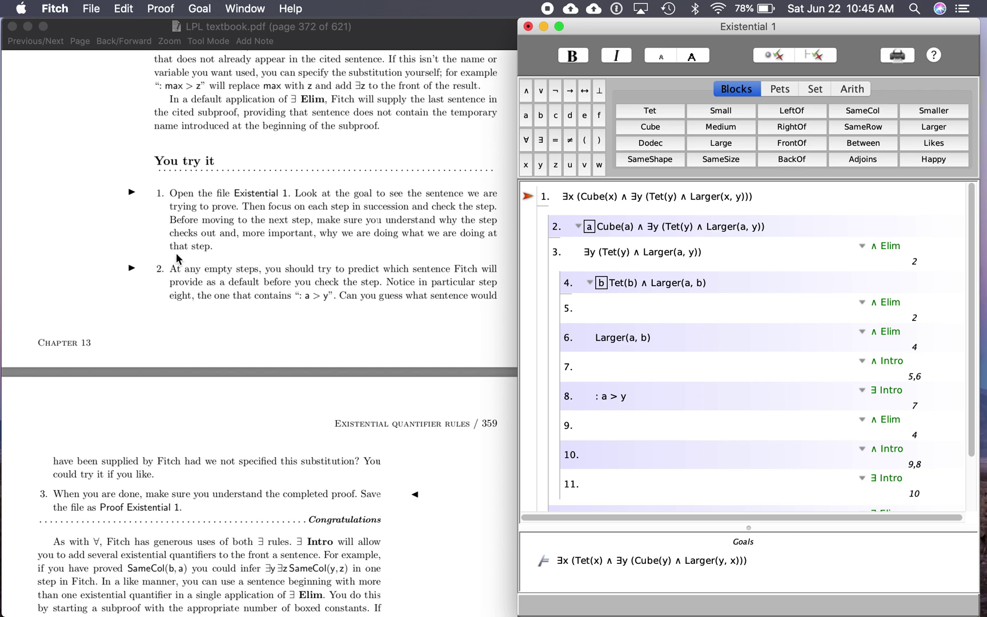
{"action": "scroll", "coordinate": [178, 258], "scroll_direction": "down", "scroll_amount": 3}
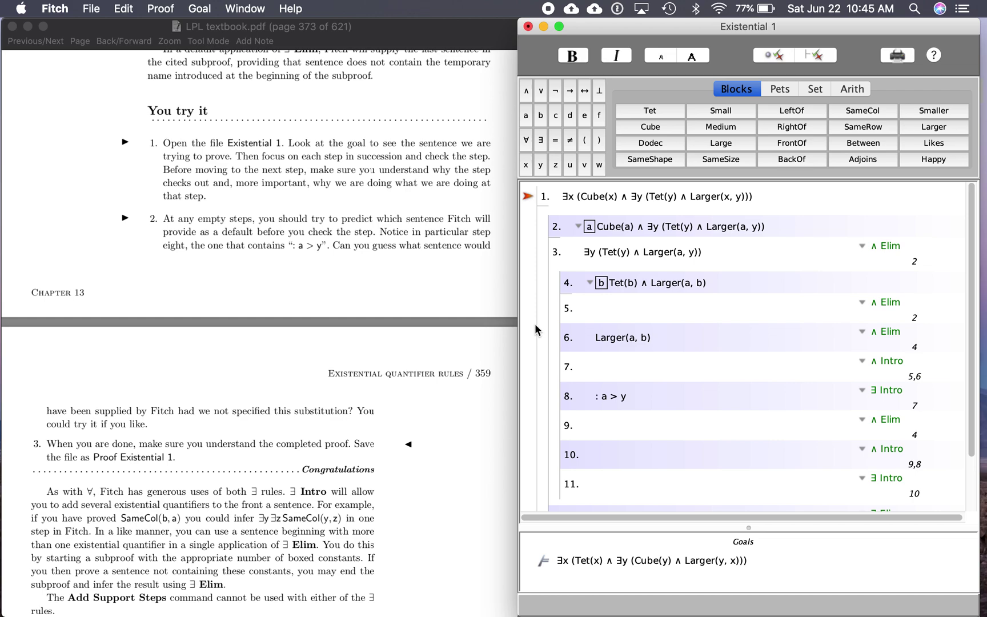
Move down the proof past step 4's boxed assumption Tet(b) ∧ Larger(a, b) to empty step 5
{"action": "key", "text": "Down"}
{"action": "key", "text": "Down"}
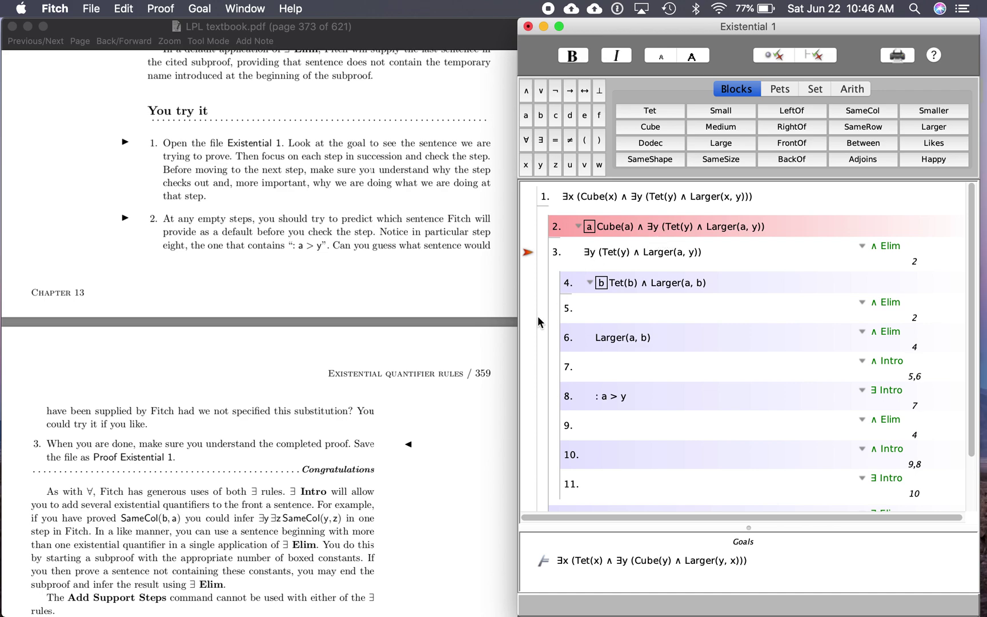
{"action": "key", "text": "Down"}
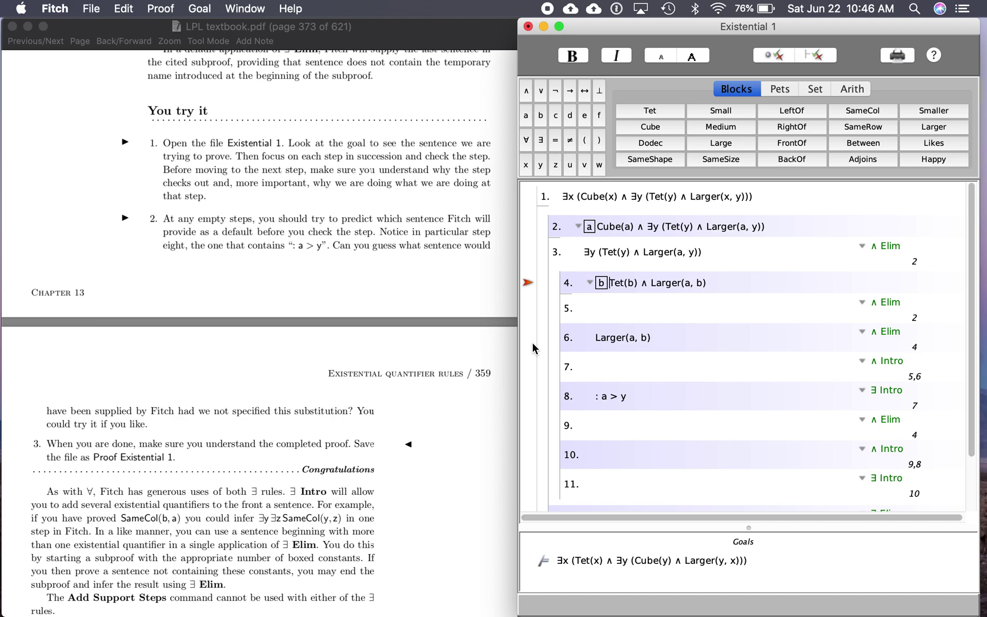
{"action": "left_click", "coordinate": [548, 309]}
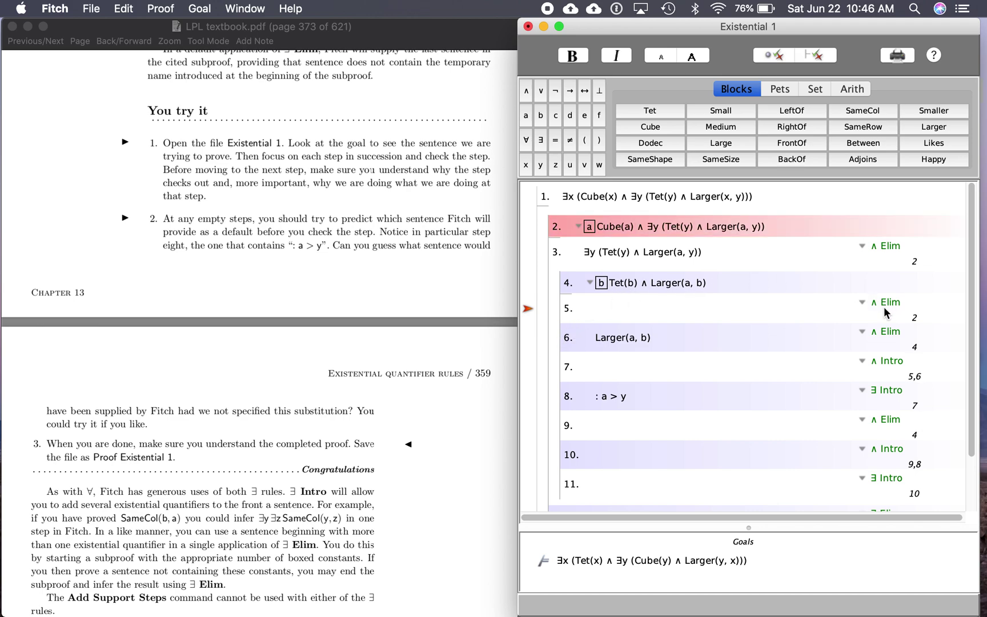
Check step 5 as Cube(a) by ∧ Elim from 2 and step 6 as Larger(a, b) from 4
{"action": "mouse_move", "coordinate": [883, 308]}
{"action": "left_click", "coordinate": [769, 60]}
{"action": "key", "text": "Down"}
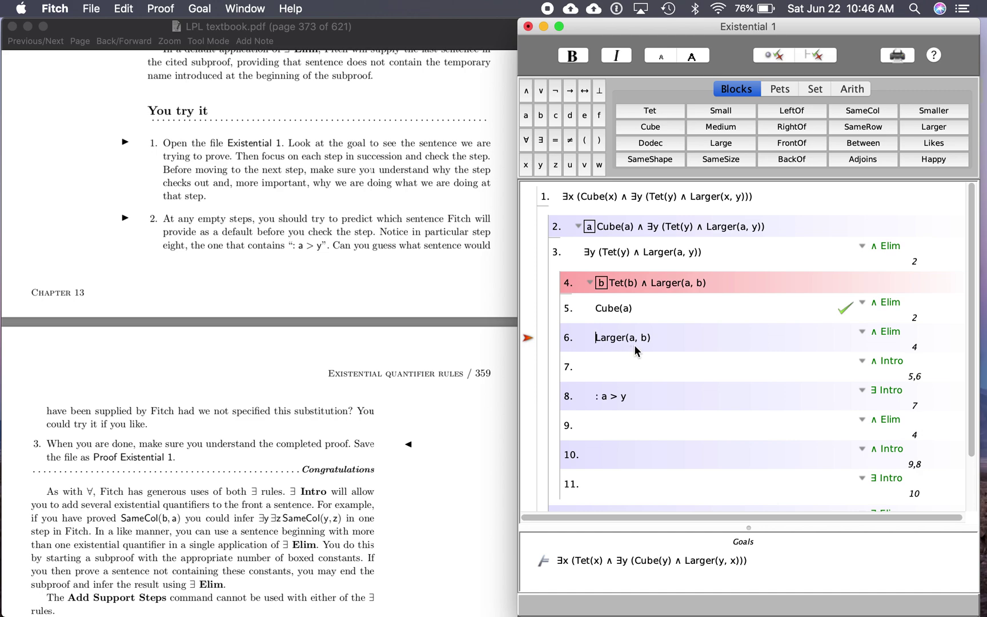
{"action": "key", "text": "super+k"}
{"action": "key", "text": "Down"}
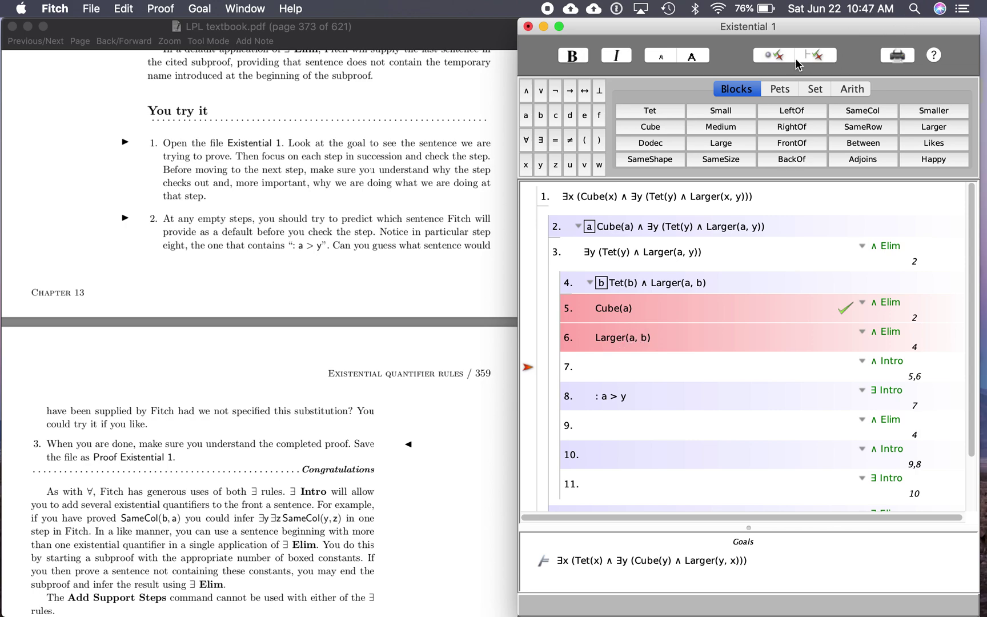
Check step 7, filling in Cube(a) ∧ Larger(a,b) by ∧ Intro from 5 and 6
{"action": "left_click", "coordinate": [774, 56]}
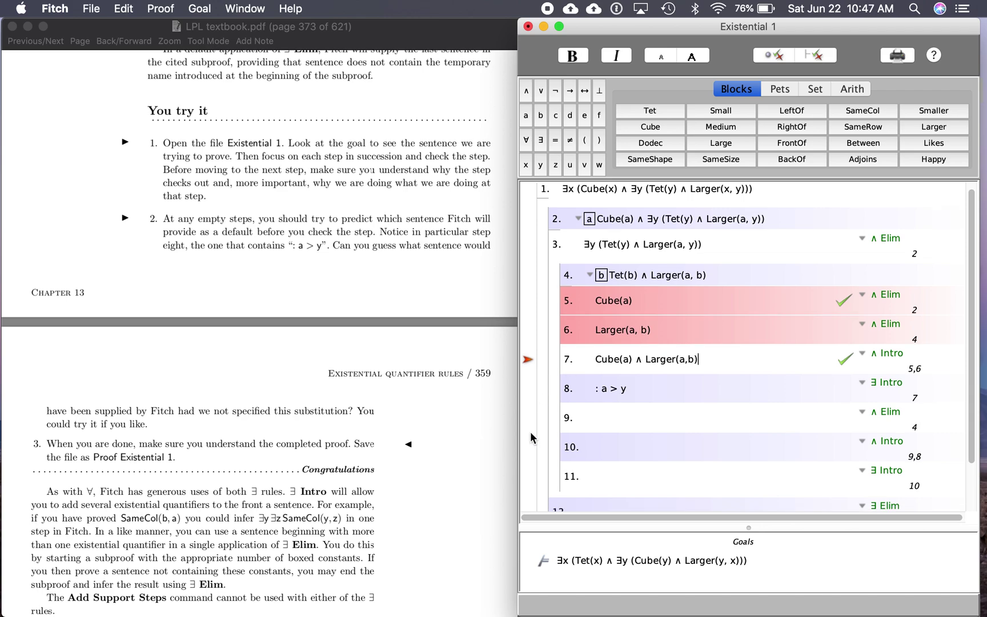
{"action": "key", "text": "Down"}
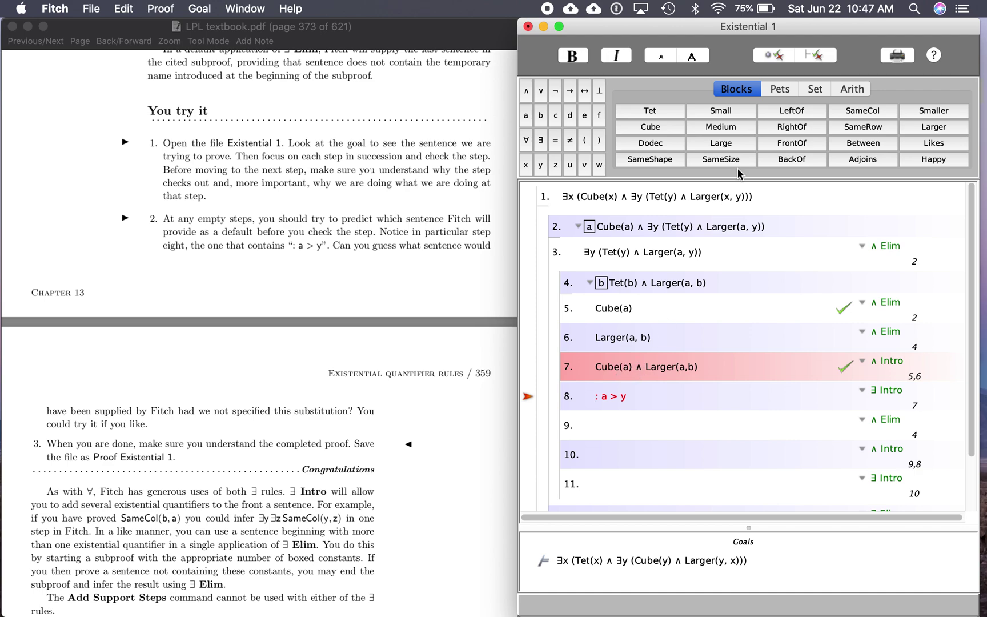
Check step 8 so it reads ∃y (Cube(y) ∧ Larger(y,b)) by ∃ Intro from 7
{"action": "left_click", "coordinate": [771, 58]}
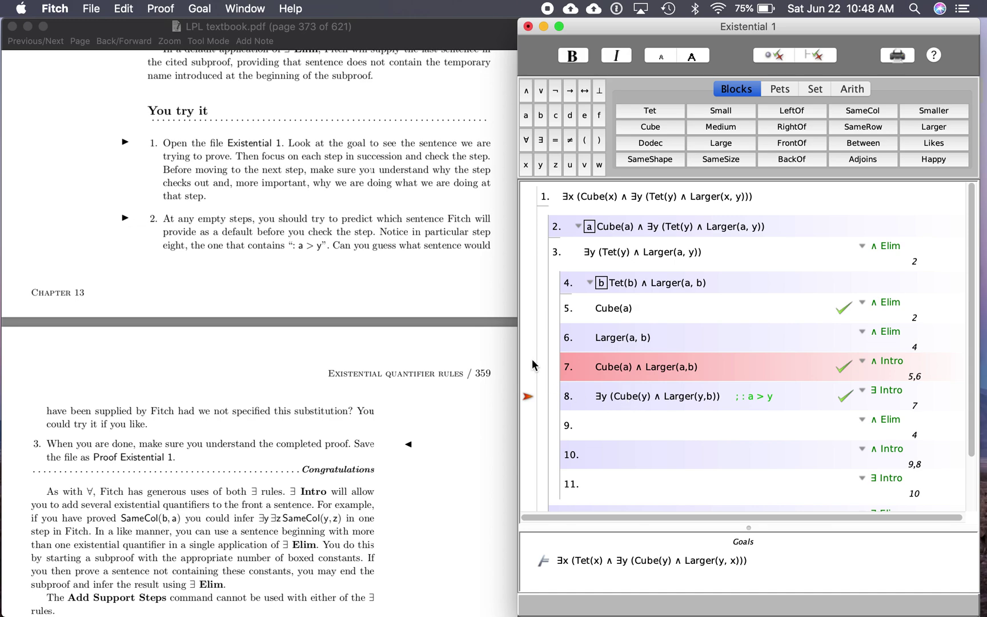
{"action": "key", "text": "Down"}
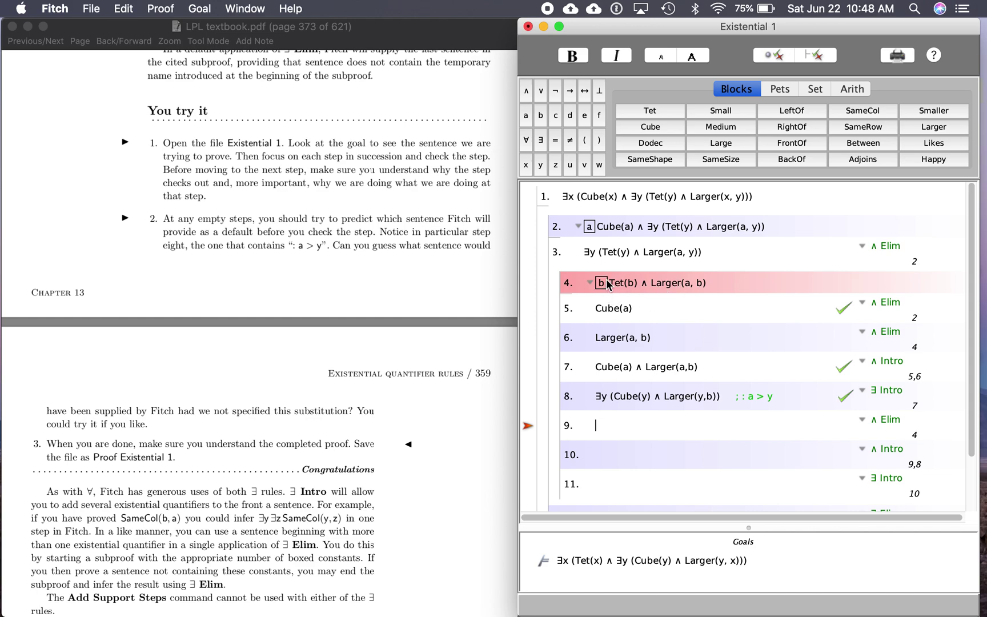
Check step 9 as Tet(b) and step 10 as Tet(b) ∧ ∃y (Cube(y) ∧ Larger(y,b))
{"action": "left_click", "coordinate": [777, 54]}
{"action": "key", "text": "Down"}
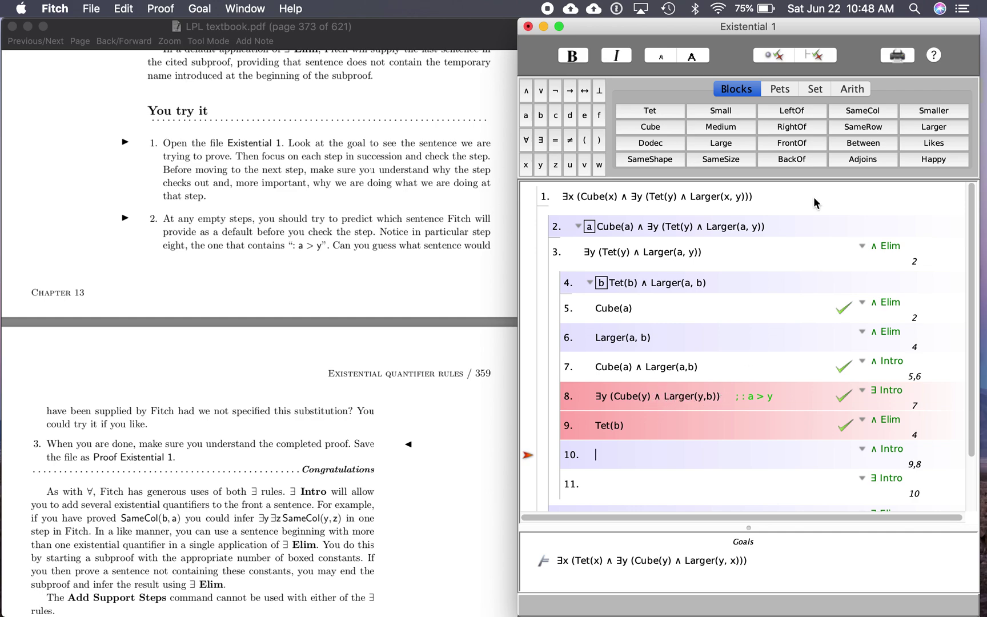
{"action": "left_click", "coordinate": [776, 57]}
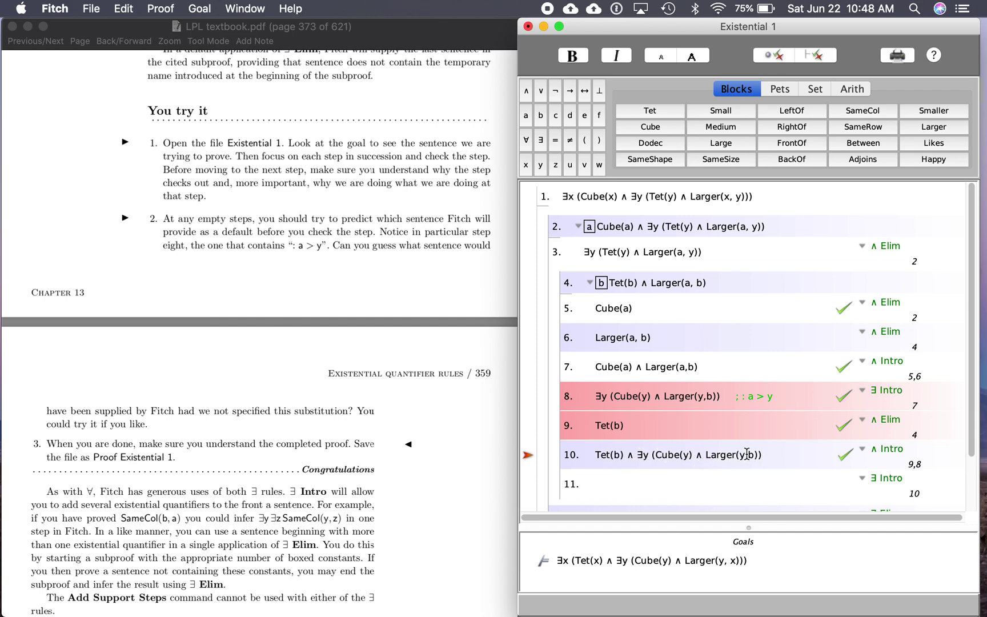
{"action": "key", "text": "Down"}
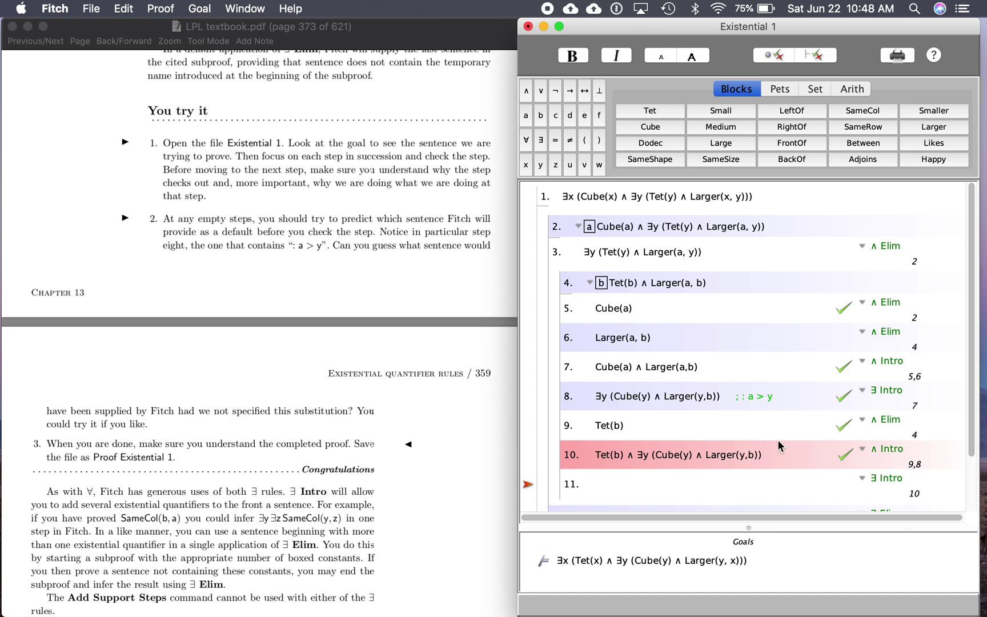
Check step 11, filling in ∃x (Tet(x) ∧ ∃y (Cube(y) ∧ Larger(y,x))) by ∃ Intro from 10
{"action": "scroll", "coordinate": [684, 455], "scroll_direction": "down", "scroll_amount": 2}
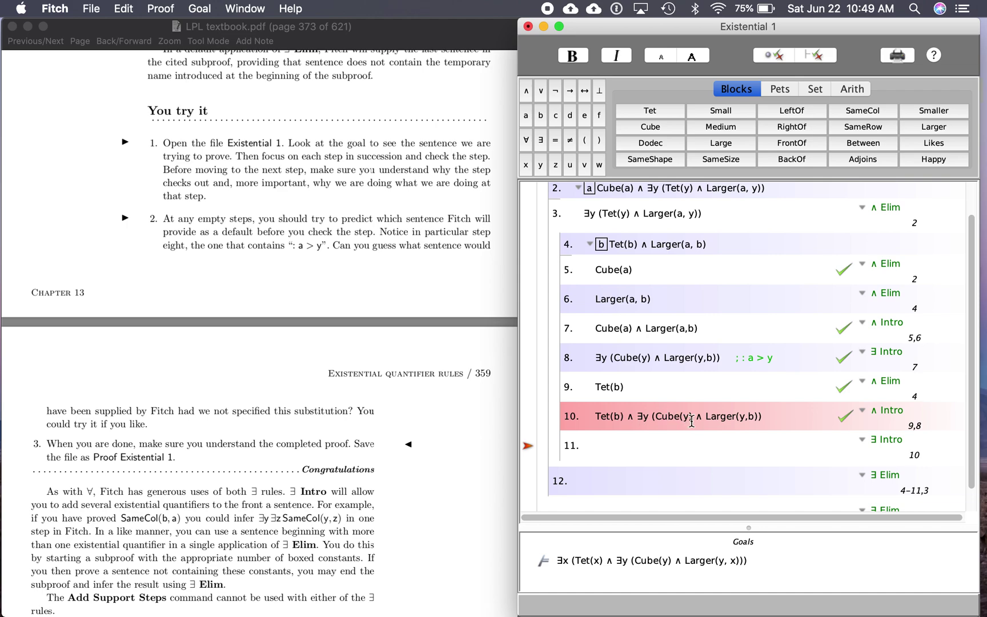
{"action": "left_click", "coordinate": [770, 57]}
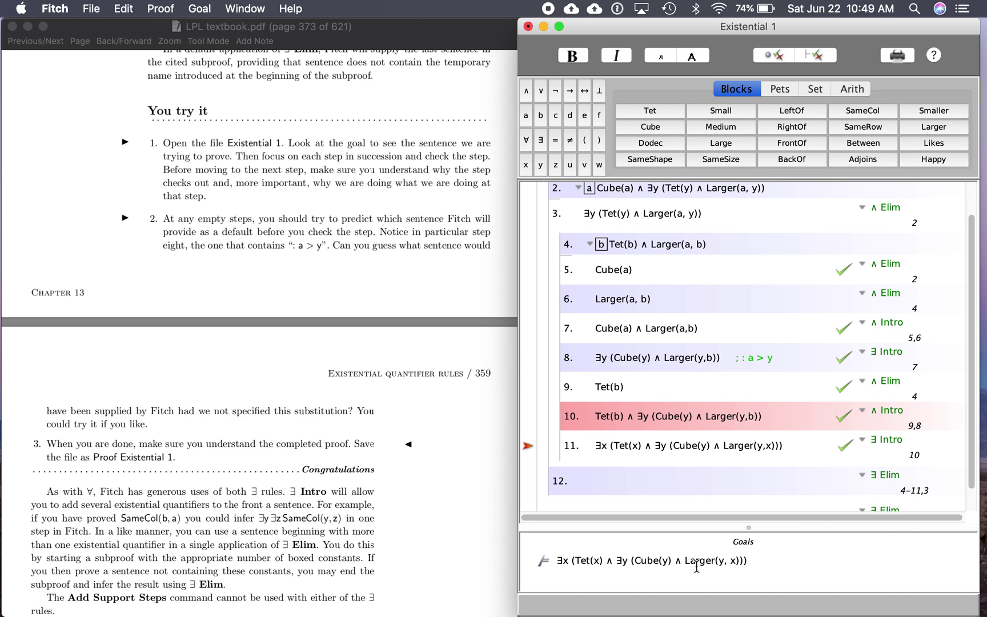
{"action": "scroll", "coordinate": [686, 440], "scroll_direction": "down", "scroll_amount": 2}
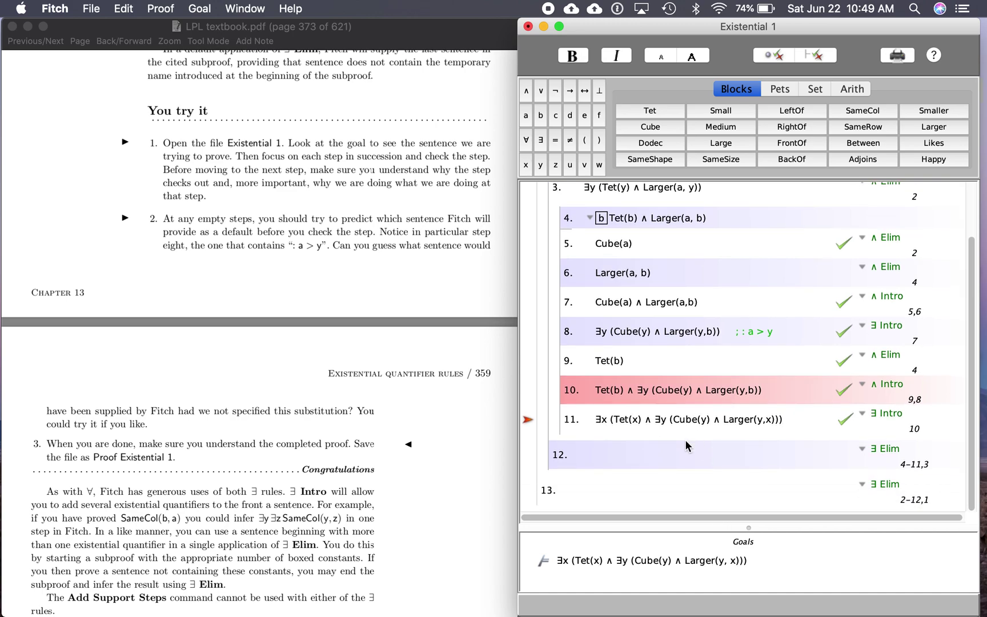
Check step 12 as ∃x (Tet(x) ∧ ∃y (Cube(y) ∧ Larger(y,x))) by ∃ Elim from 3 and 4–11
{"action": "left_click", "coordinate": [686, 442]}
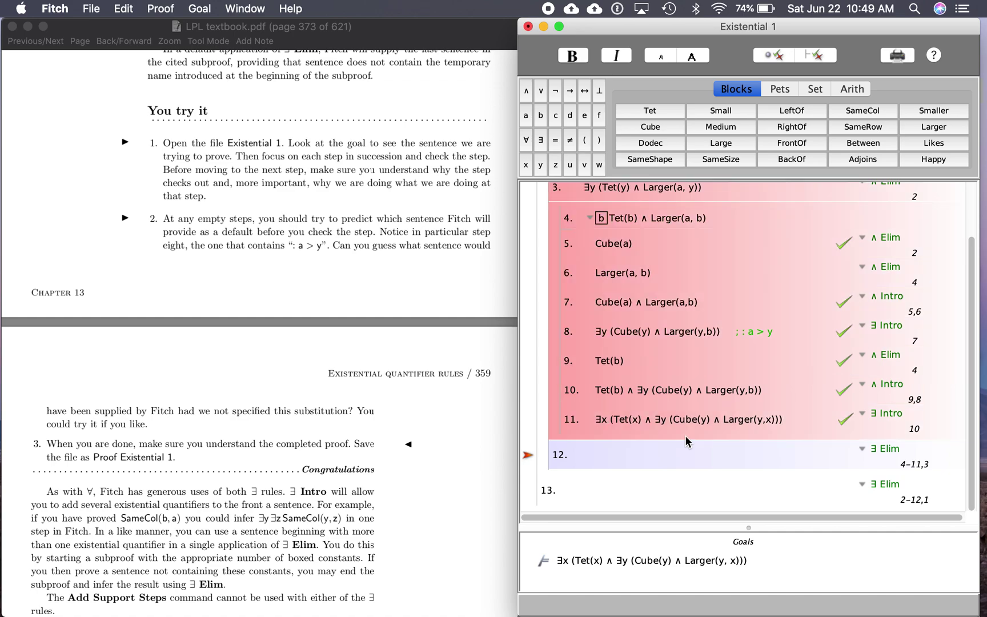
{"action": "scroll", "coordinate": [629, 331], "scroll_direction": "up", "scroll_amount": 3}
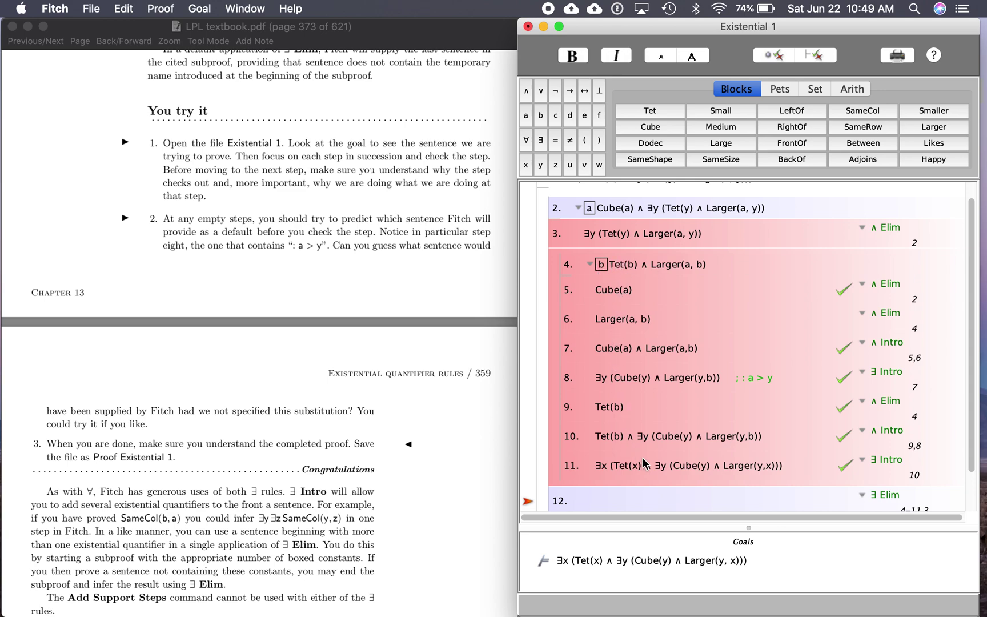
{"action": "key", "text": "super+shift+e"}
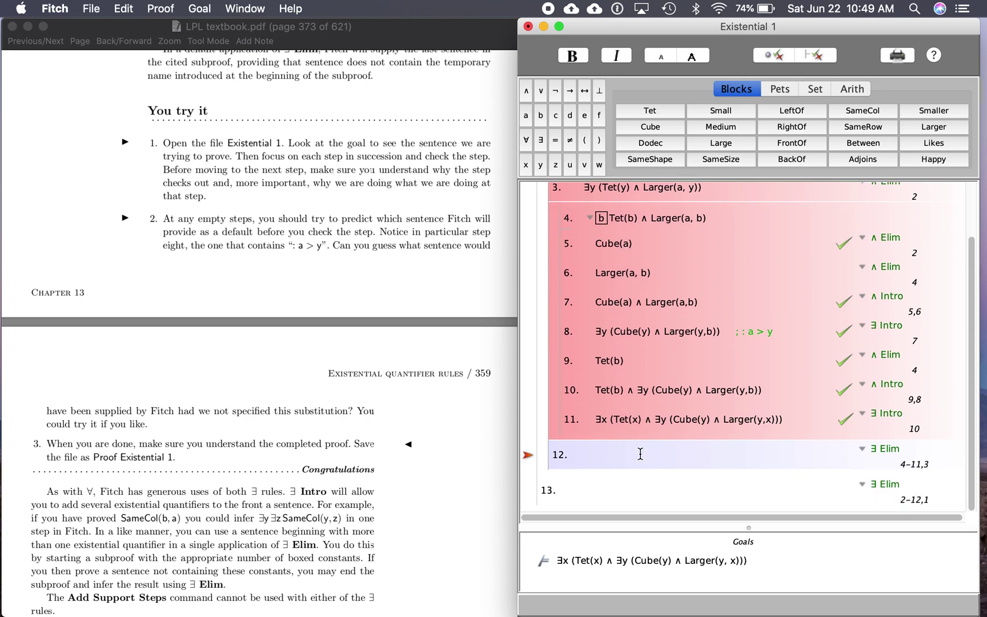
{"action": "key", "text": "Down"}
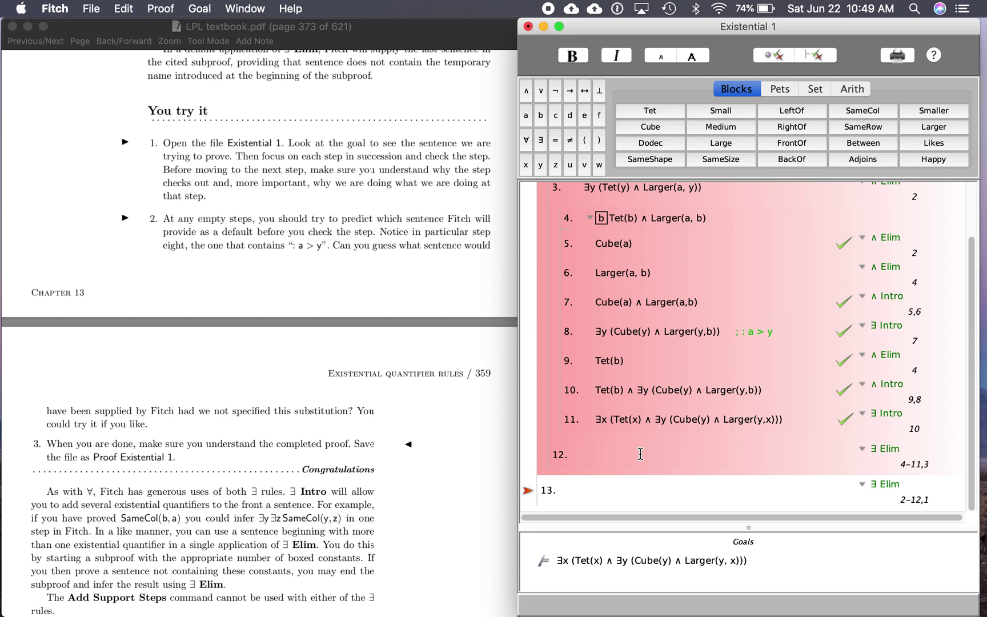
{"action": "left_click", "coordinate": [873, 455]}
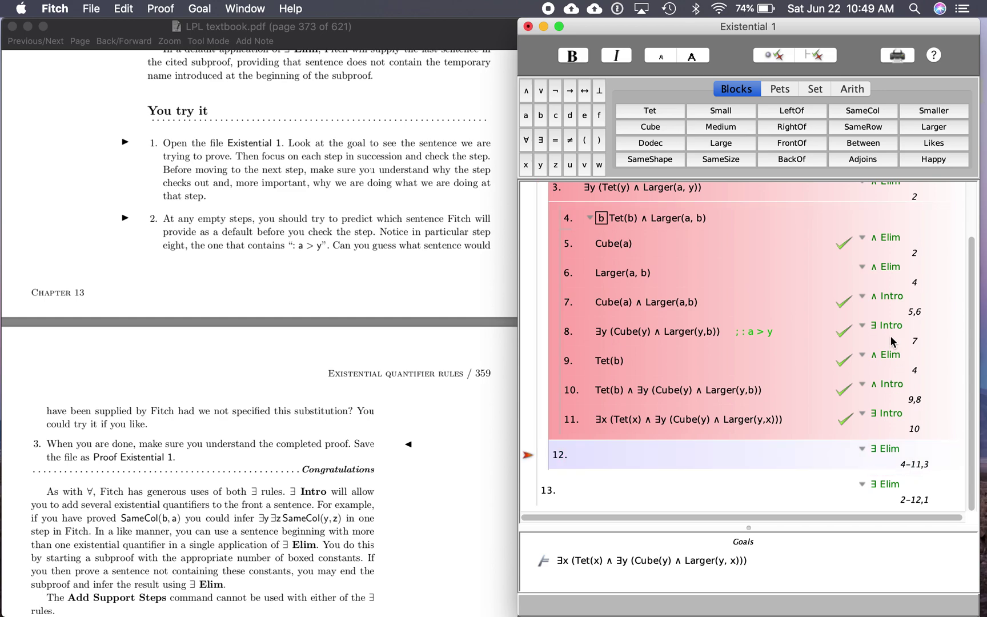
{"action": "left_click", "coordinate": [773, 53]}
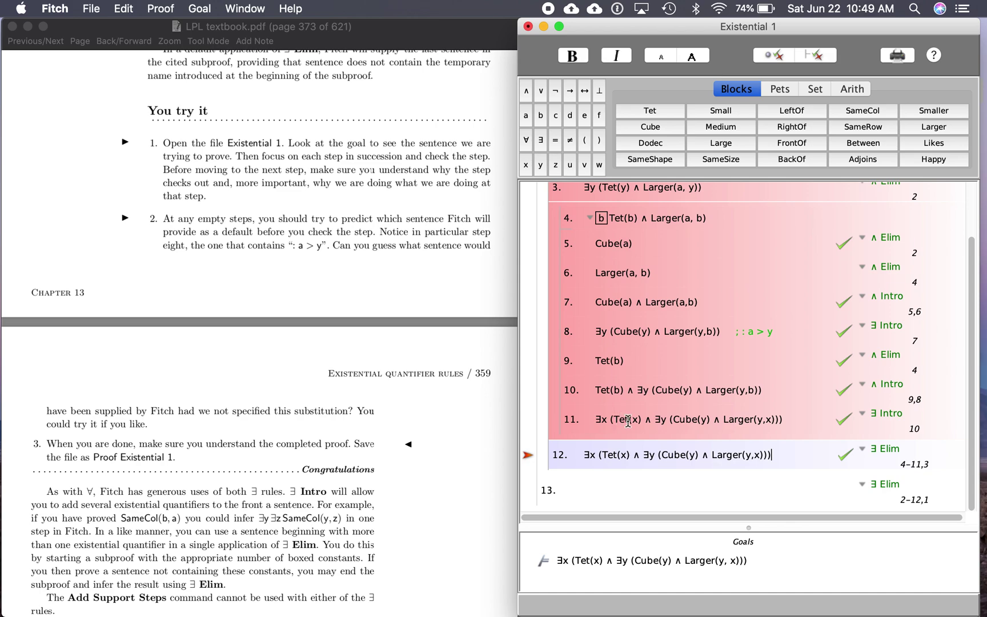
Check step 13 by ∃ Elim and verify the proof achieves the goal ∃x (Tet(x) ∧ ∃y (Cube(y) ∧ Larger(y,x)))
{"action": "key", "text": "Down"}
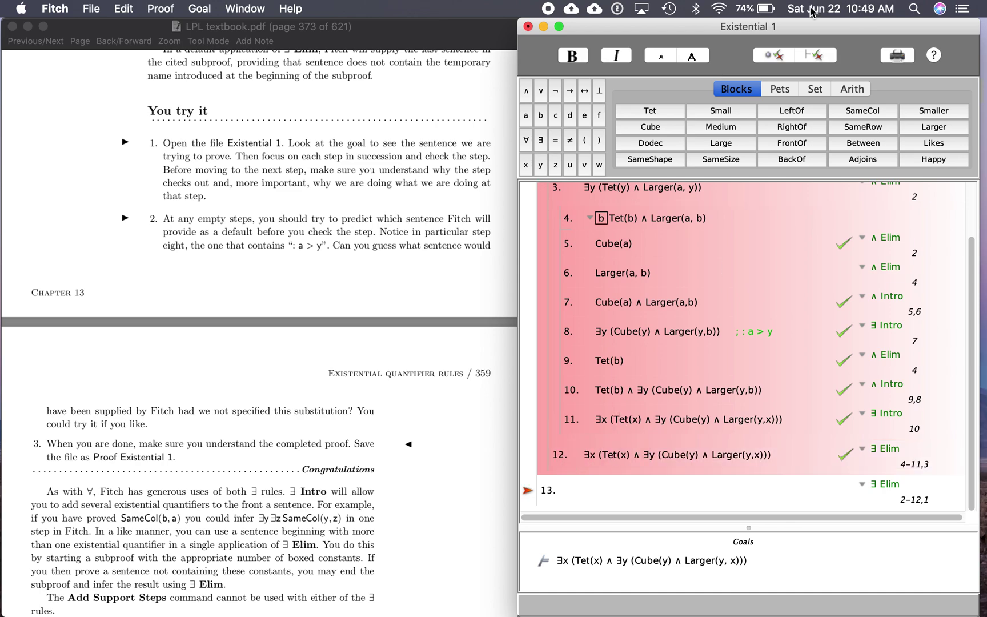
{"action": "left_click", "coordinate": [776, 57]}
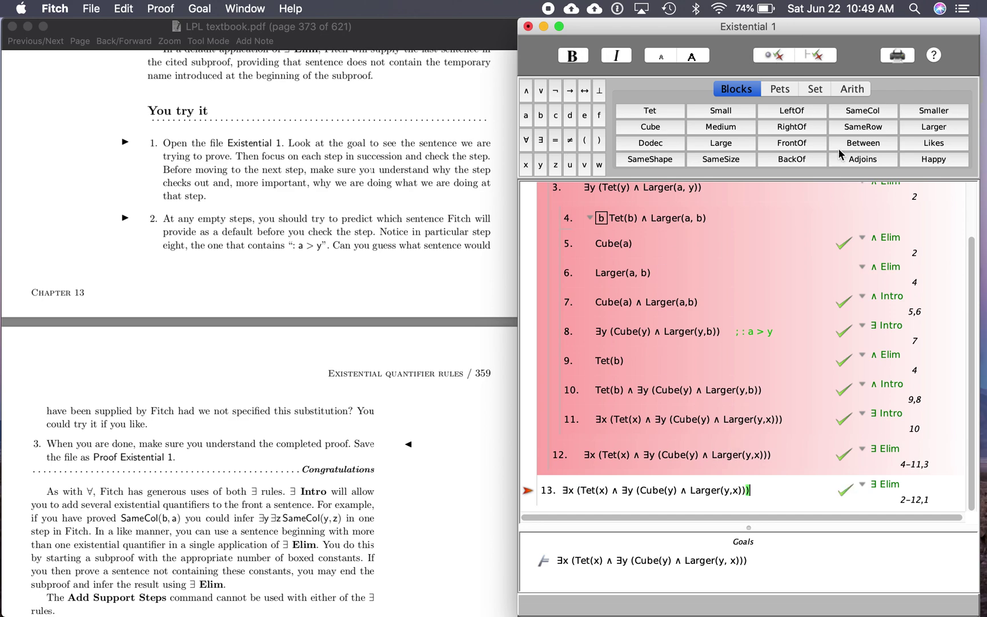
{"action": "left_click", "coordinate": [811, 60]}
{"action": "scroll", "coordinate": [681, 449], "scroll_direction": "up", "scroll_amount": 3}
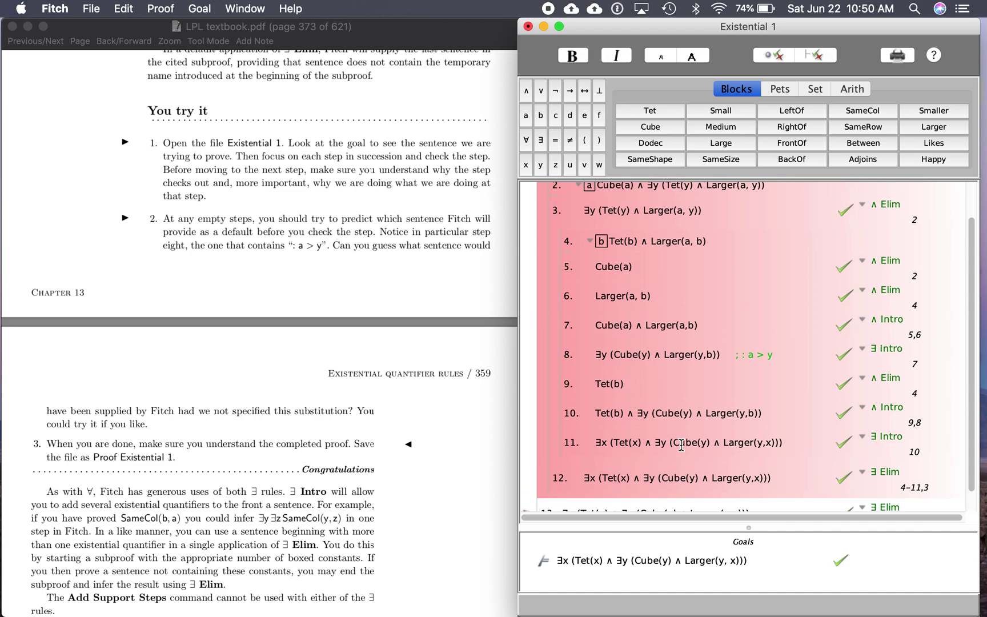
{"action": "scroll", "coordinate": [682, 444], "scroll_direction": "down", "scroll_amount": 3}
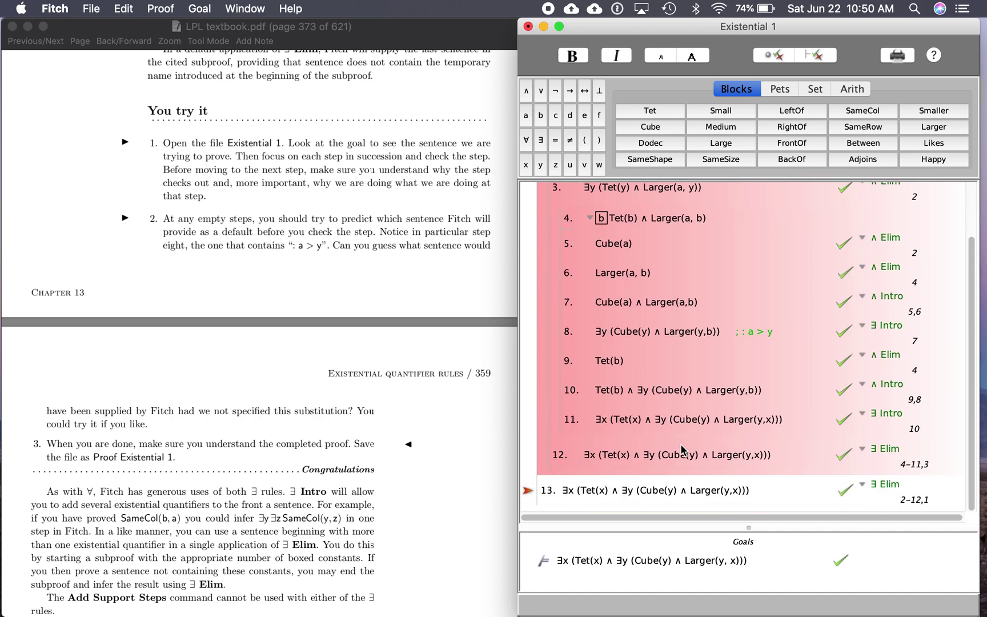